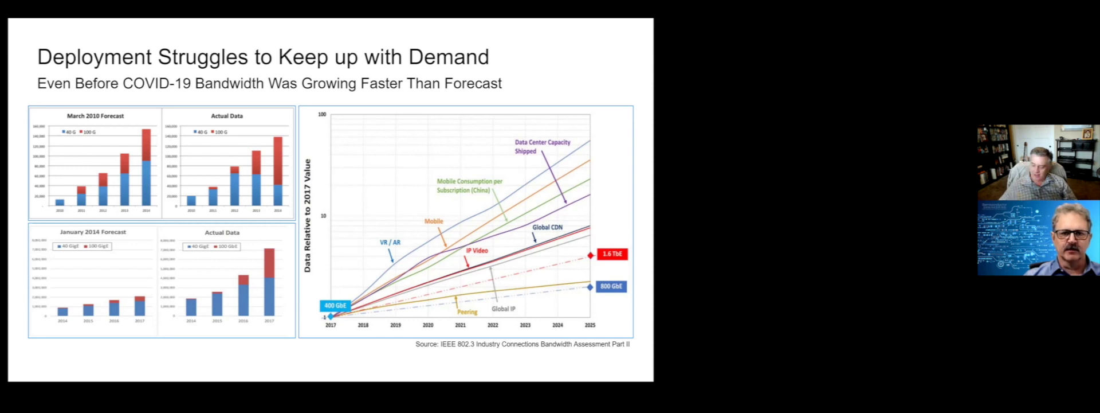
{"action": "key", "text": "Right"}
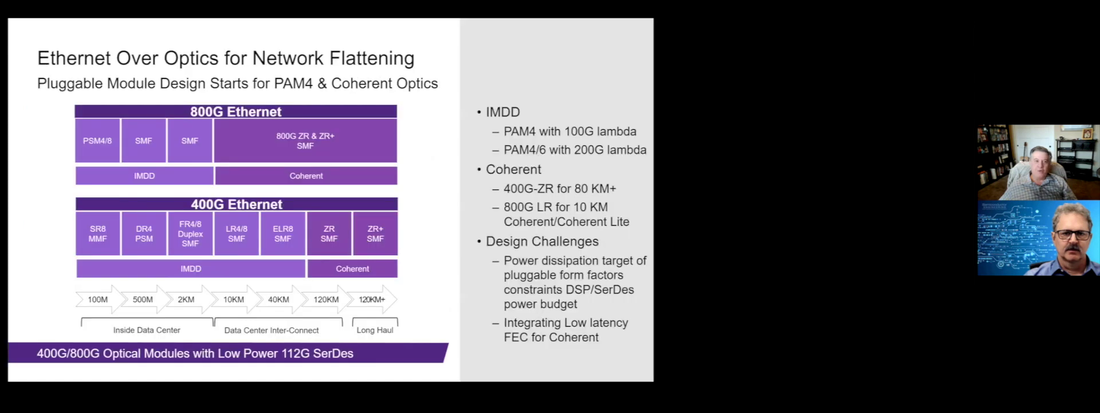